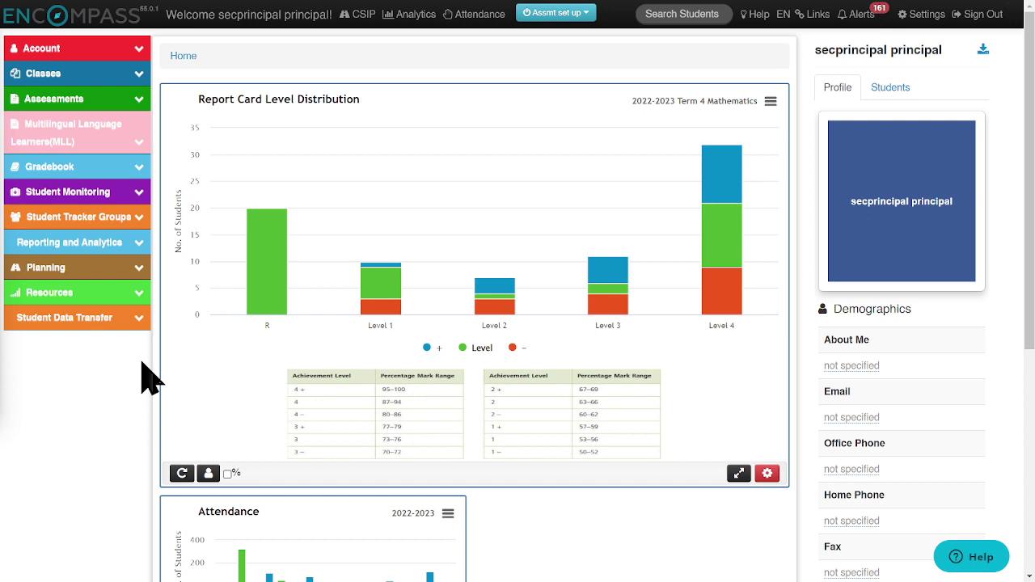
Start a new manual group from the Student Tracker groups page and check its group members list.
click(49, 223)
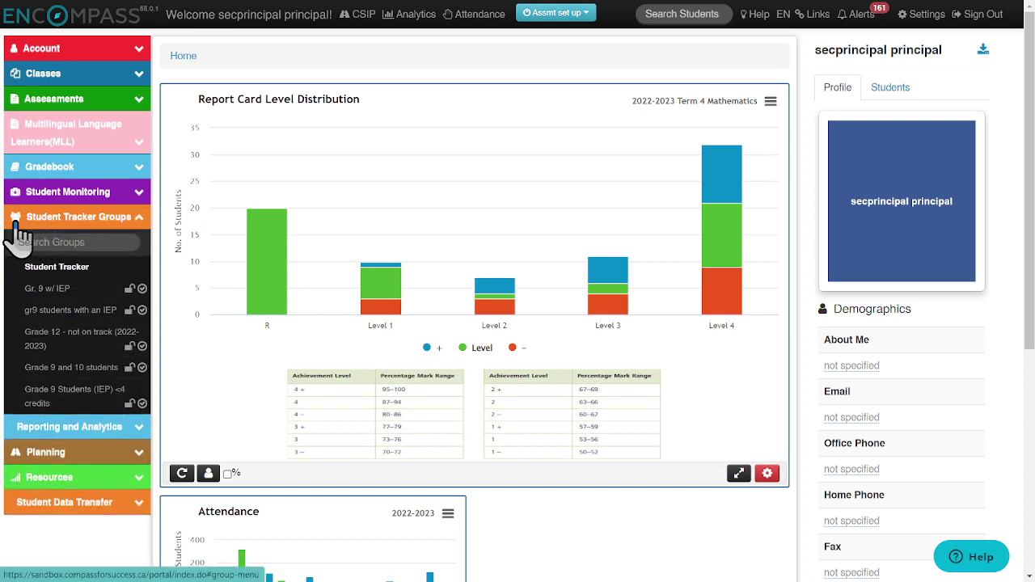
click(73, 271)
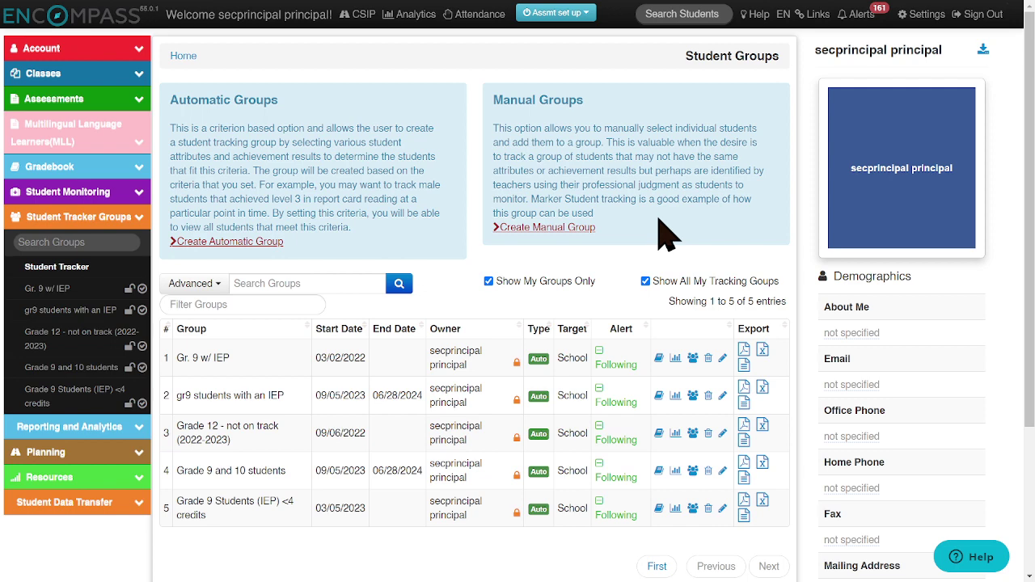
click(543, 230)
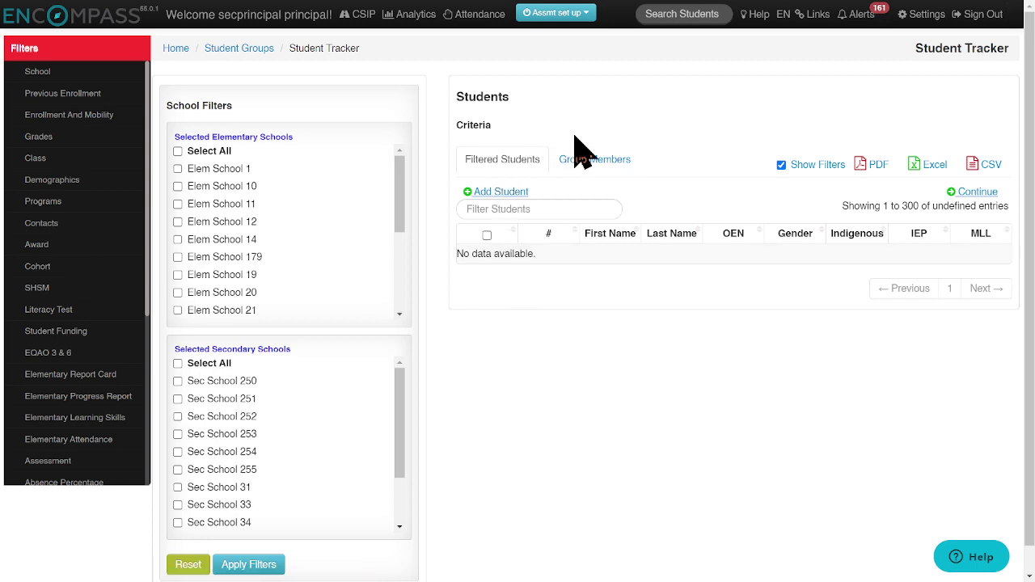
click(586, 160)
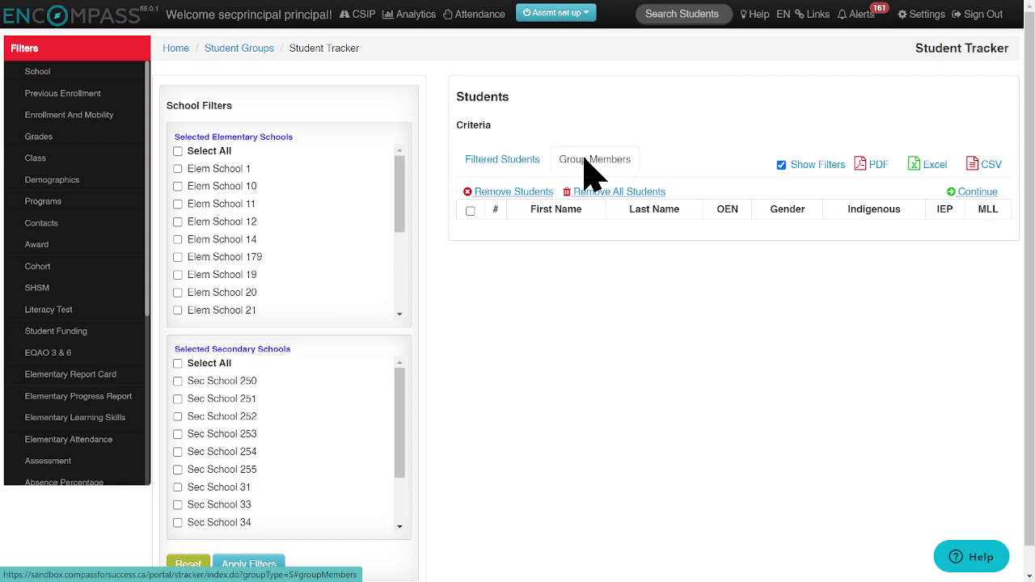
click(518, 162)
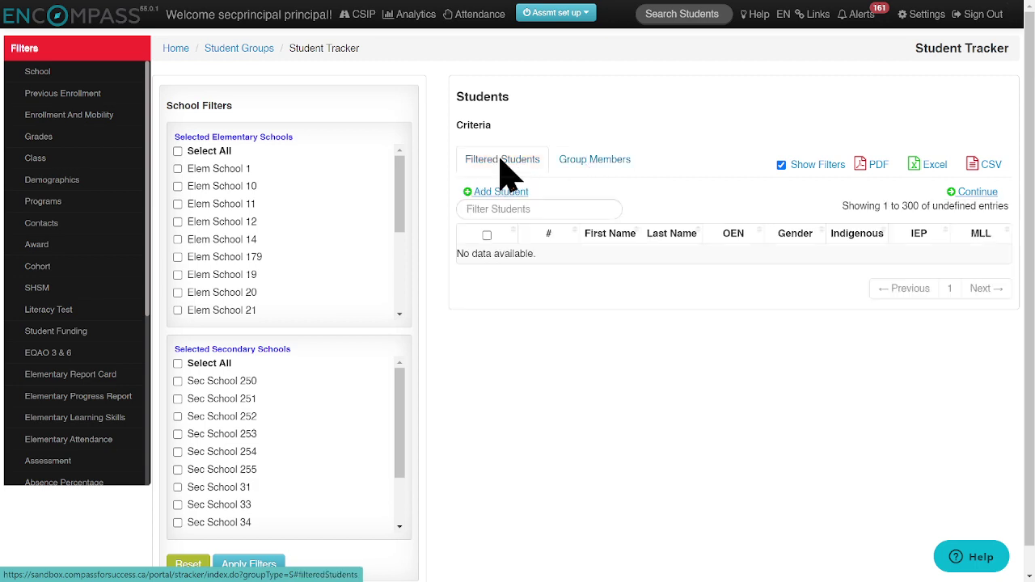
Filter the students to grade 09.
click(52, 137)
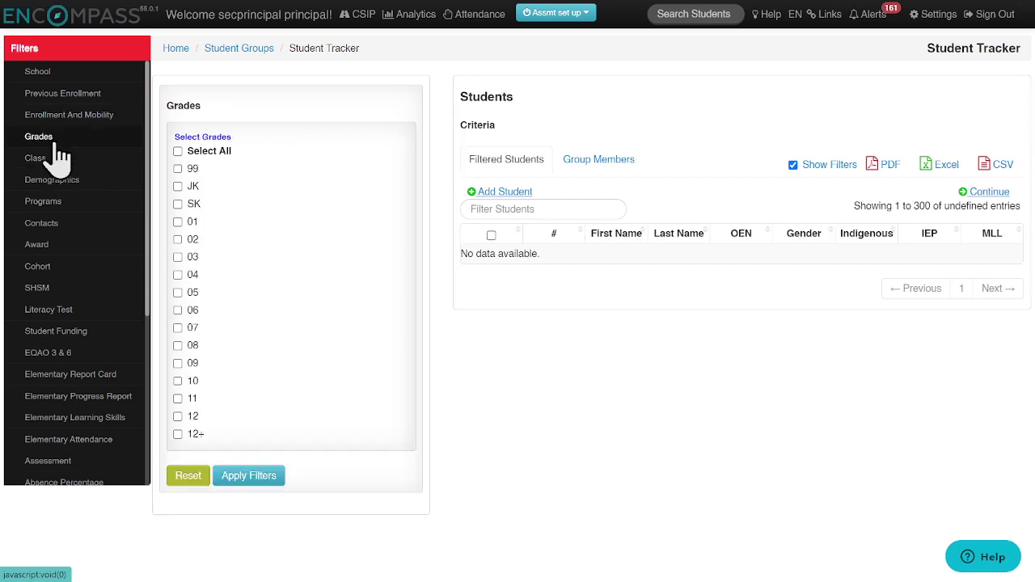
click(177, 364)
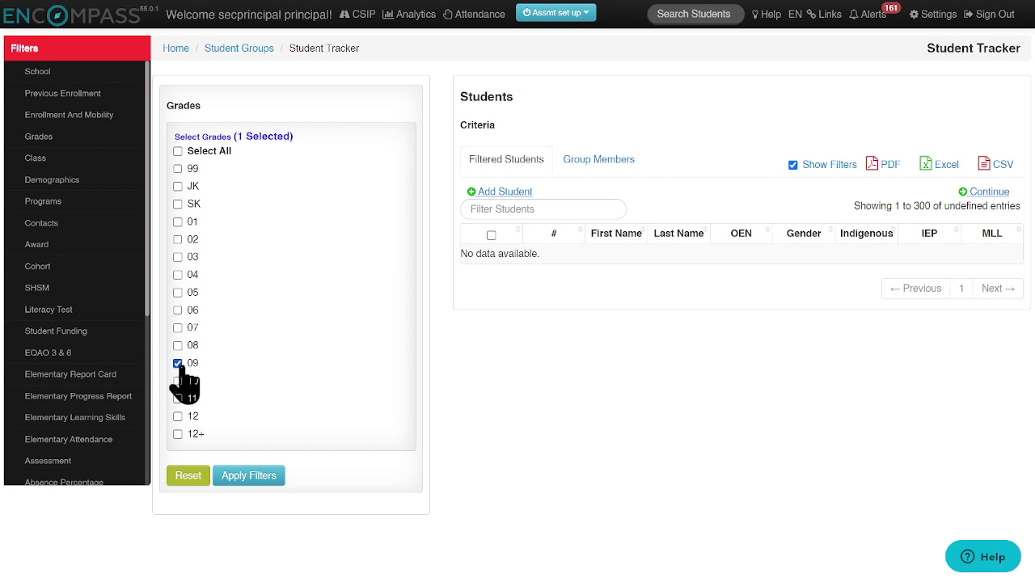
click(245, 479)
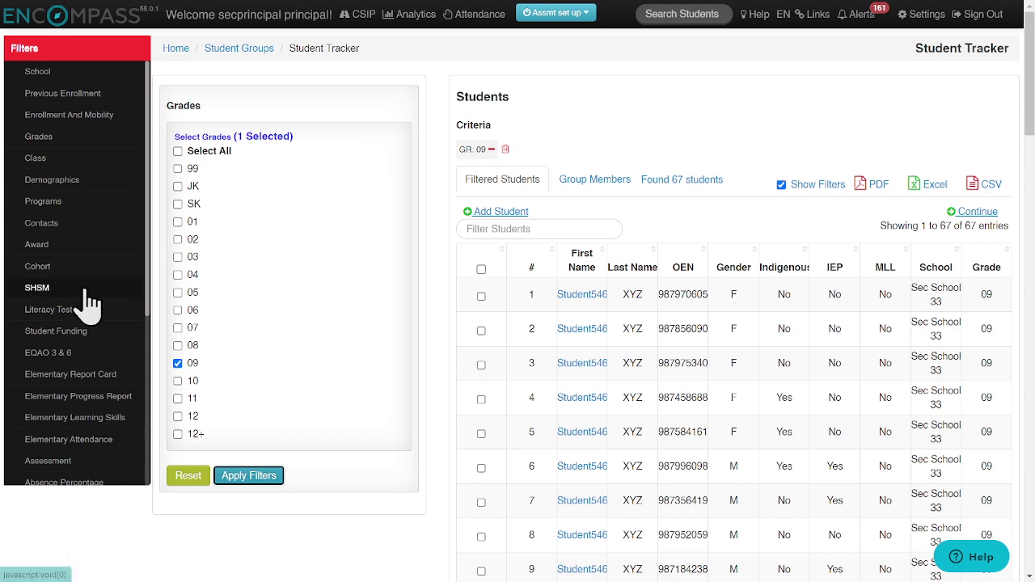
Narrow the filtered students by the demographic criterion IEP set to Yes.
click(52, 184)
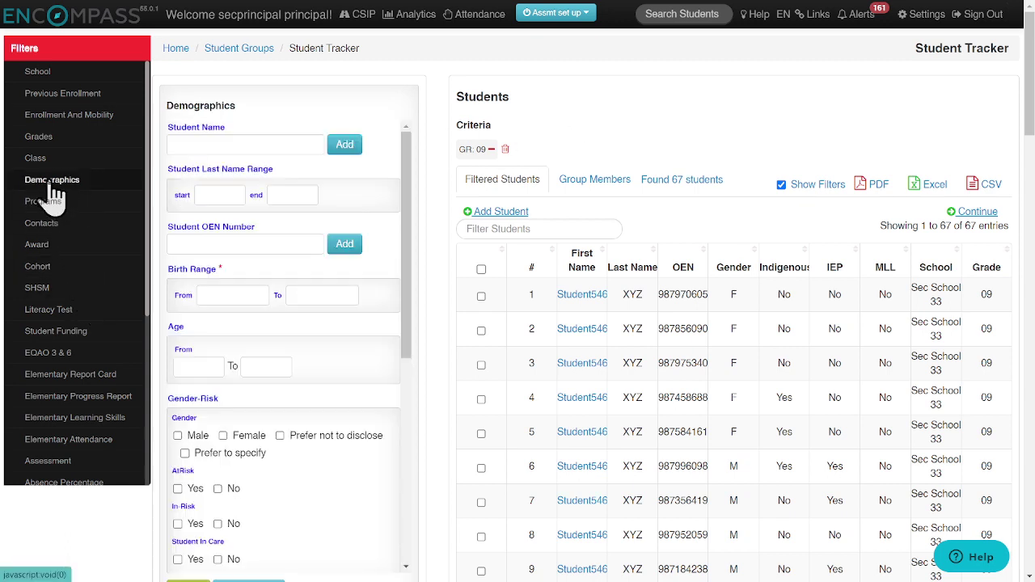
scroll(234, 267, down, 3)
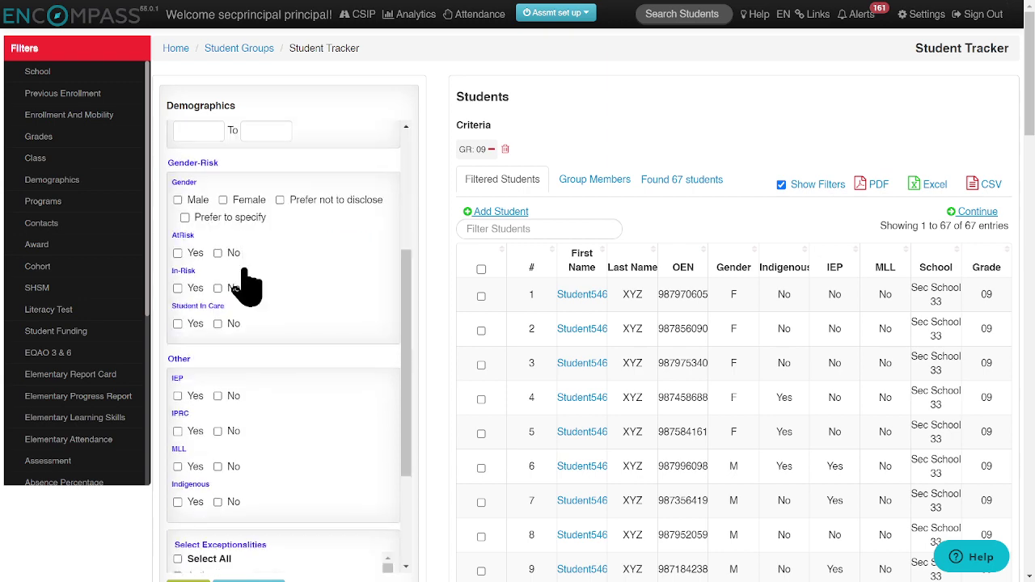
click(178, 396)
scroll(440, 381, down, 3)
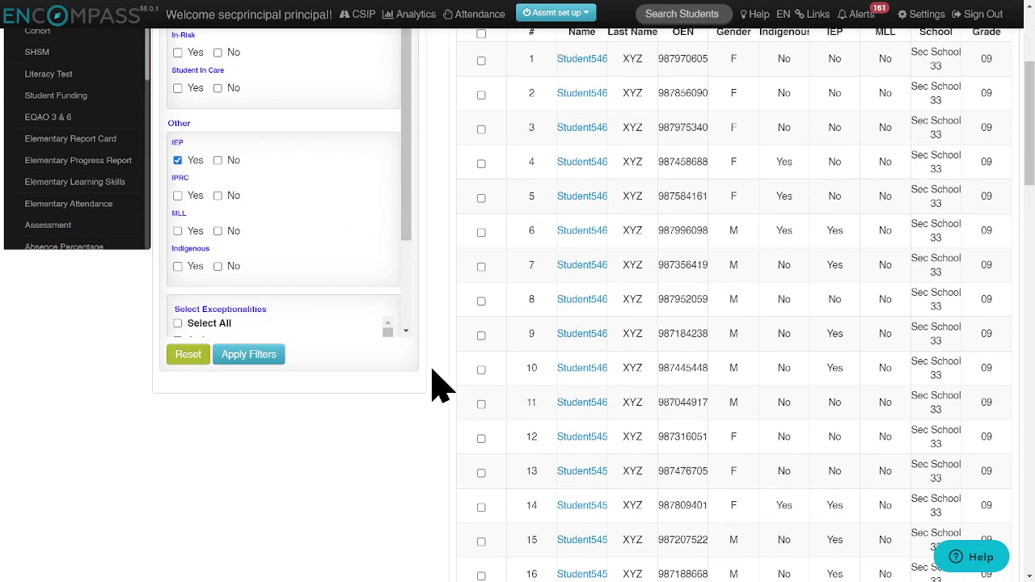
click(243, 355)
scroll(534, 303, up, 3)
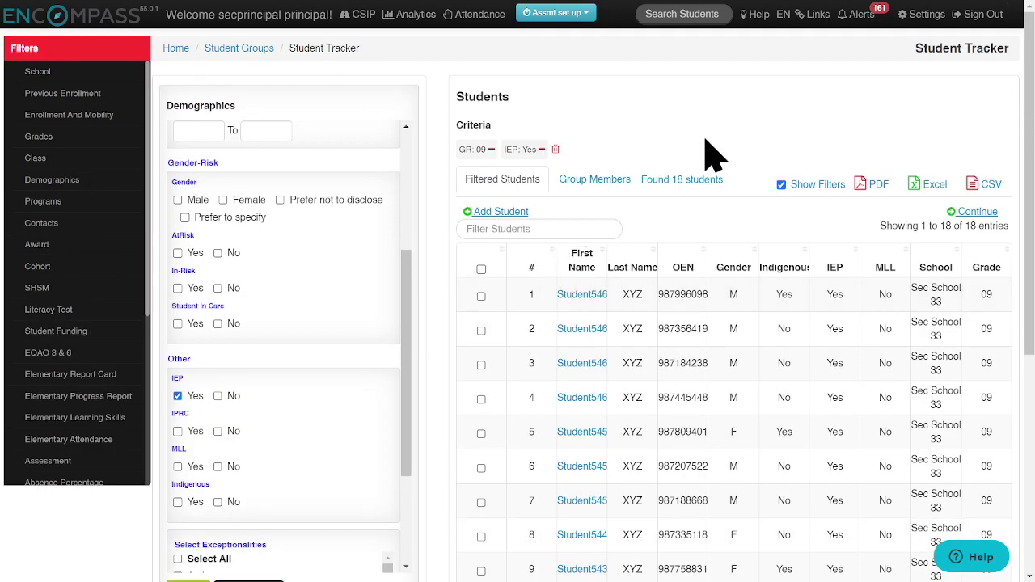
Add the filtered students in rows 2, 5 and 6 to the manual group.
click(596, 188)
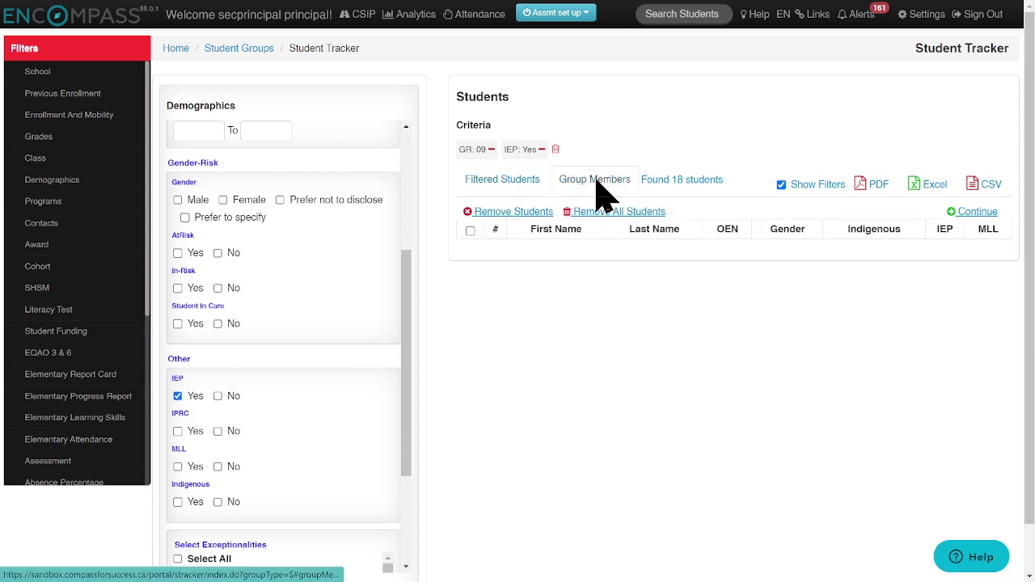
click(495, 188)
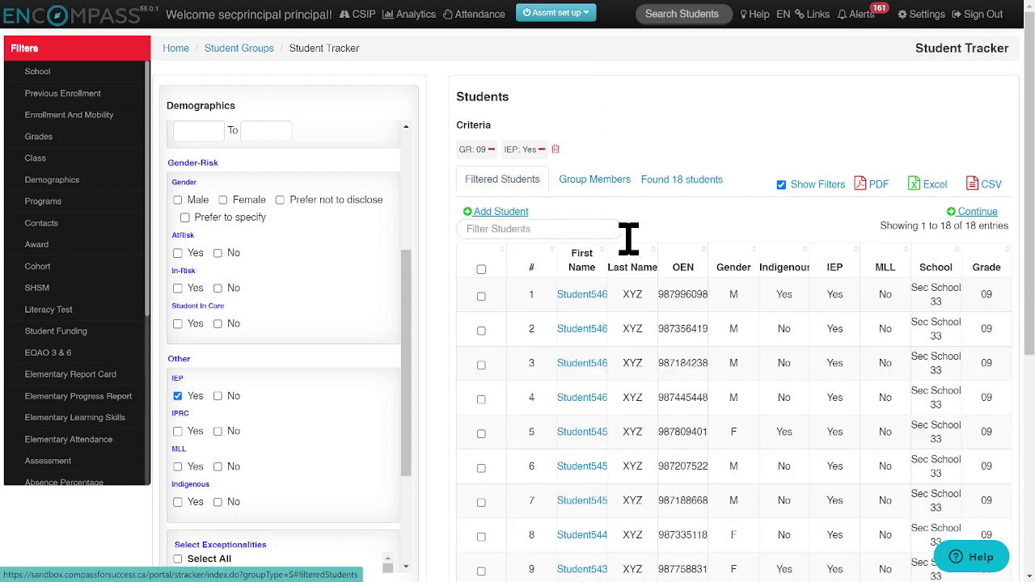
scroll(1031, 206, down, 1)
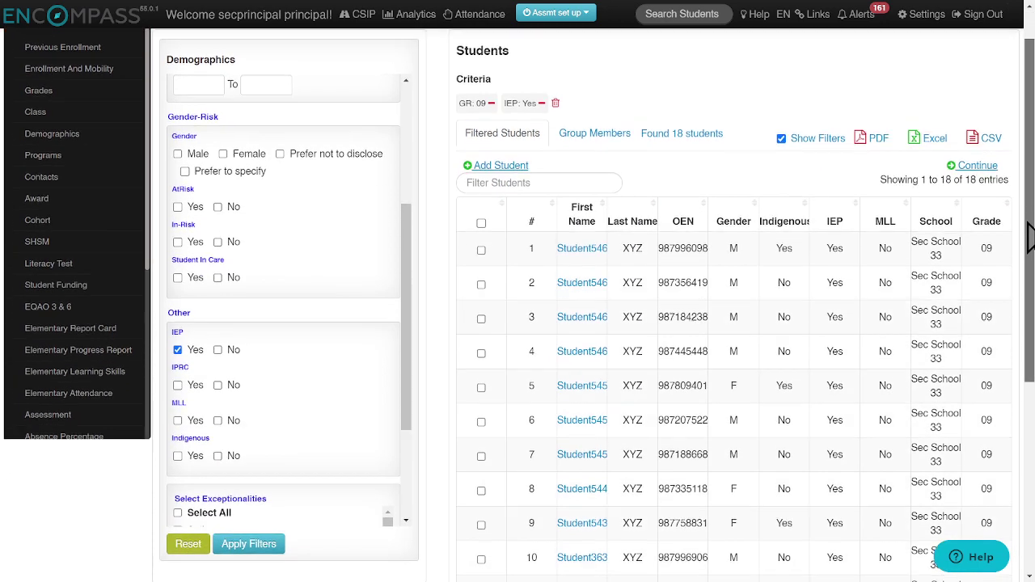
click(481, 263)
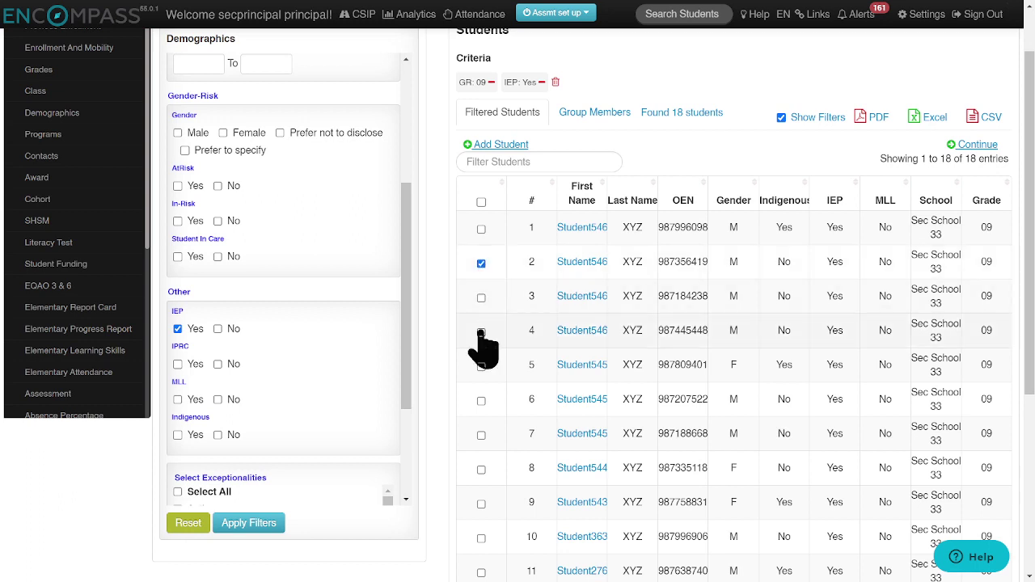
click(481, 367)
click(482, 400)
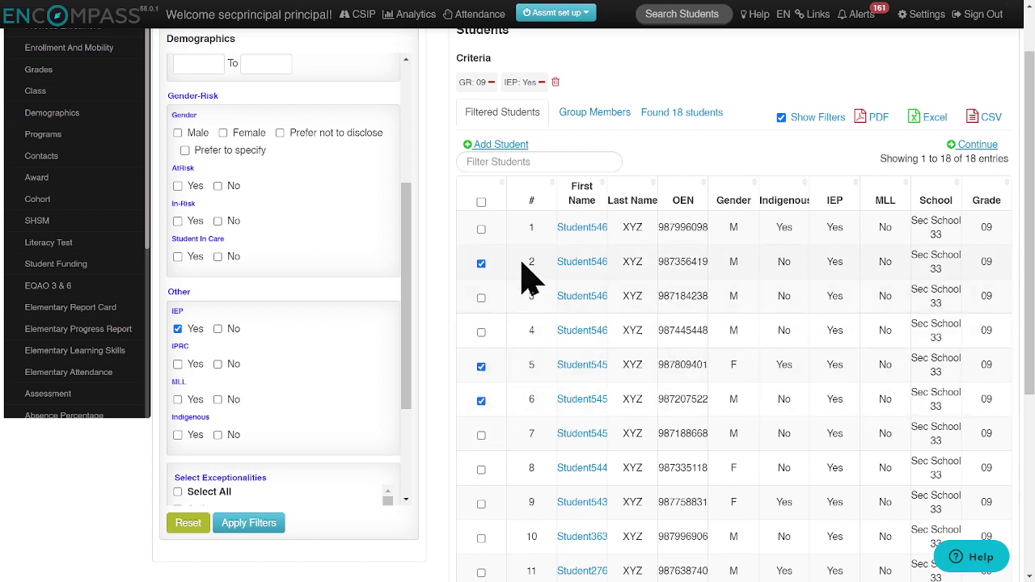
scroll(1024, 332, up, 2)
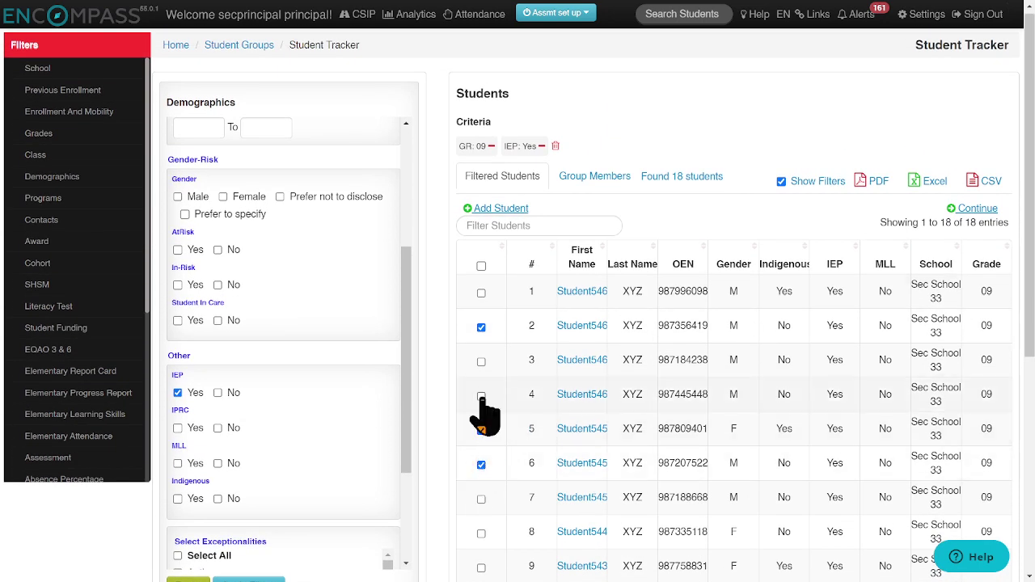
click(482, 327)
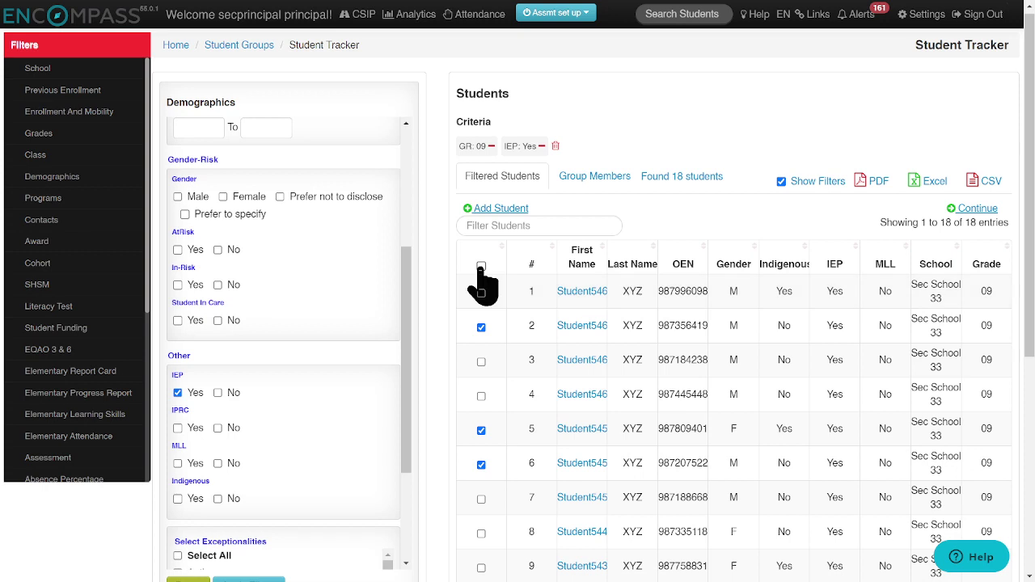
click(485, 210)
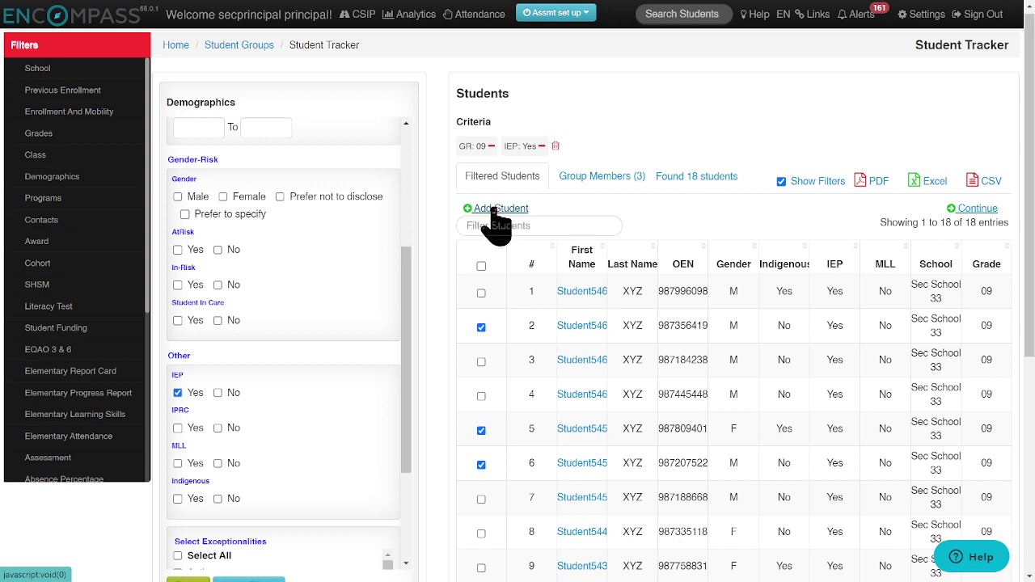
Review the group members, mark the student numbered 2, and return to the filtered students list.
click(604, 177)
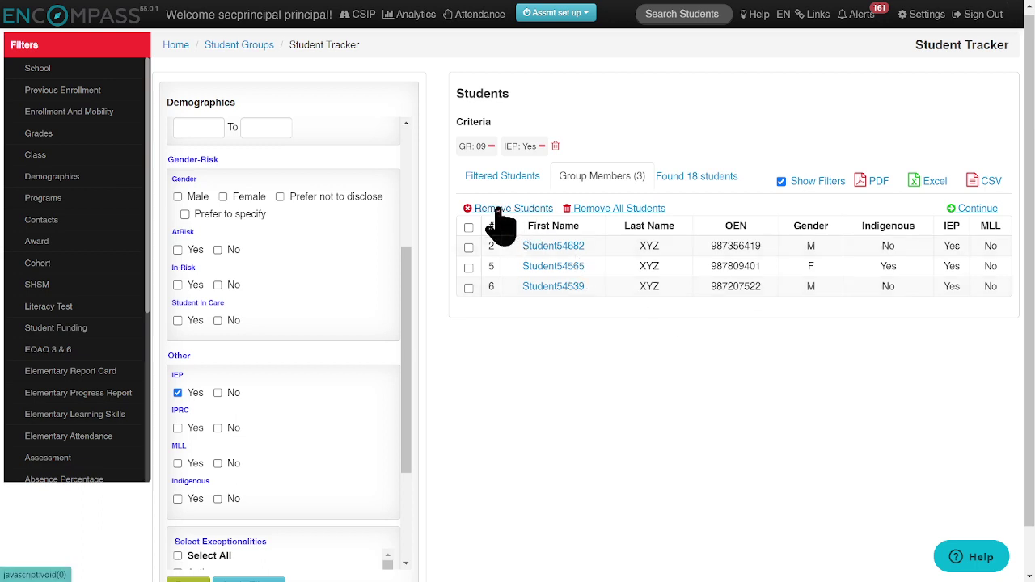
click(468, 247)
click(504, 183)
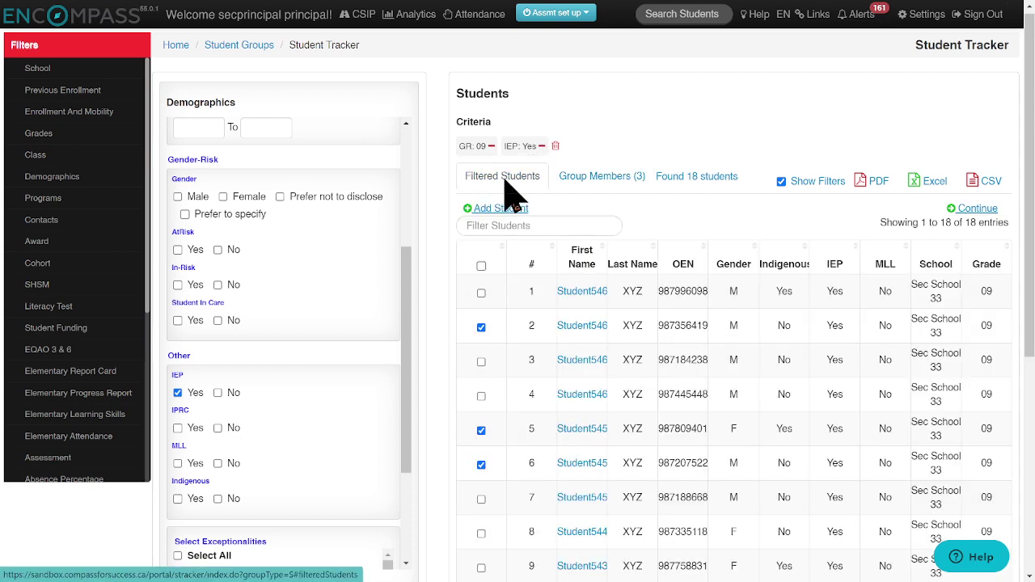
Clear all applied filter criteria and select only grade 10 in the grades filter.
click(556, 148)
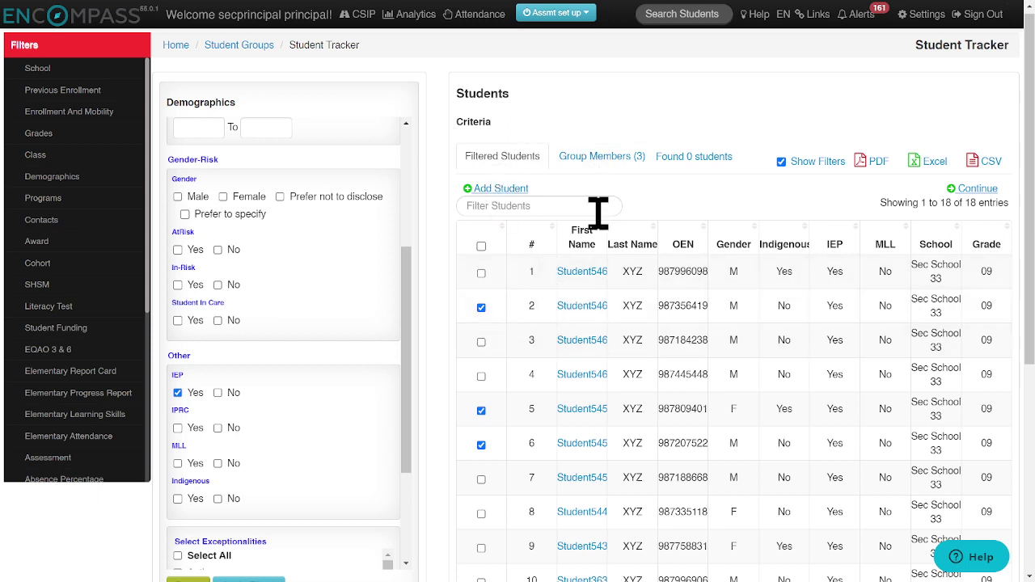
click(53, 135)
click(177, 377)
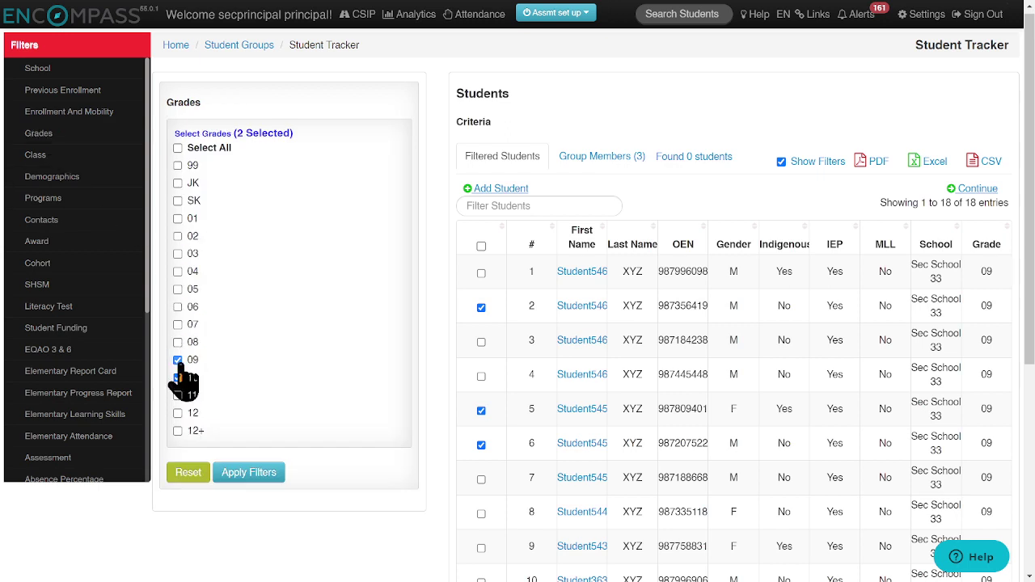
click(177, 360)
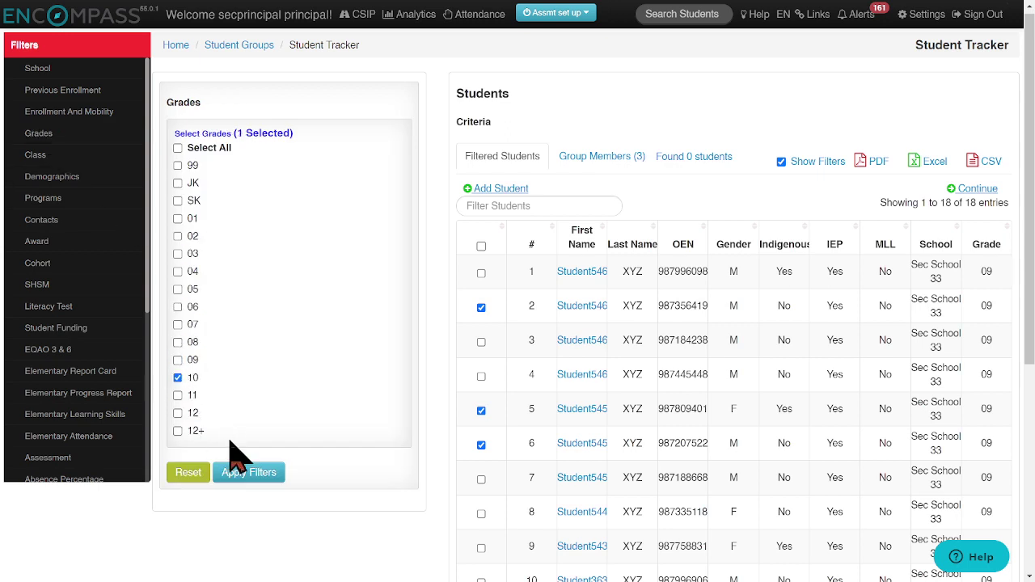
Reset the demographics filter selections.
click(61, 178)
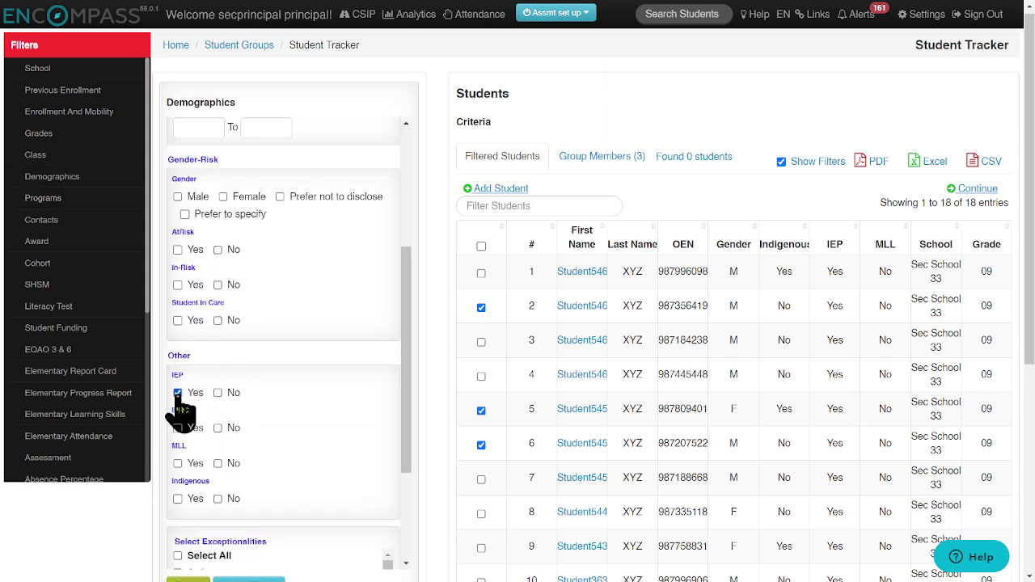
scroll(211, 469, down, 2)
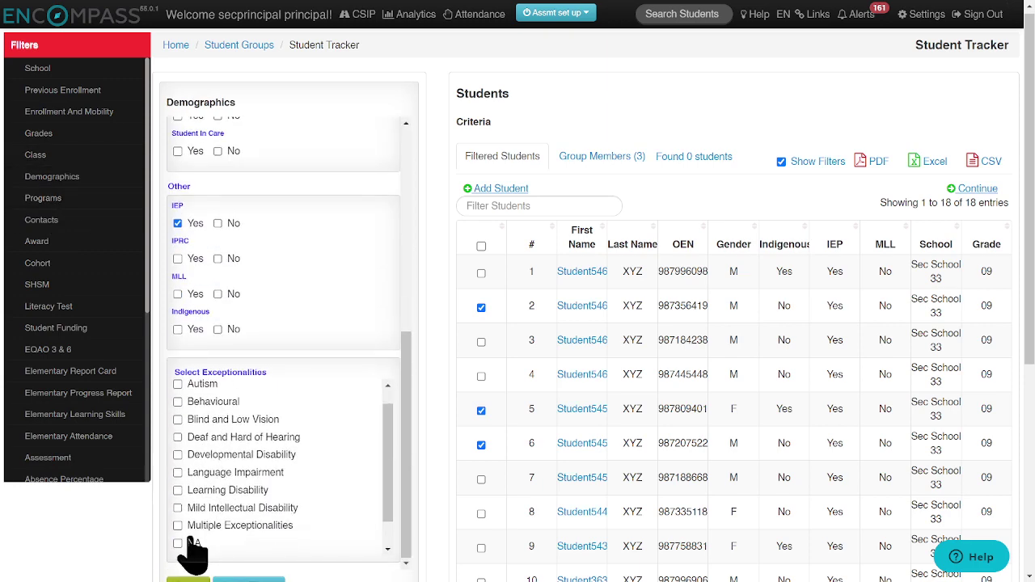
scroll(181, 558, down, 2)
scroll(162, 534, down, 3)
click(188, 352)
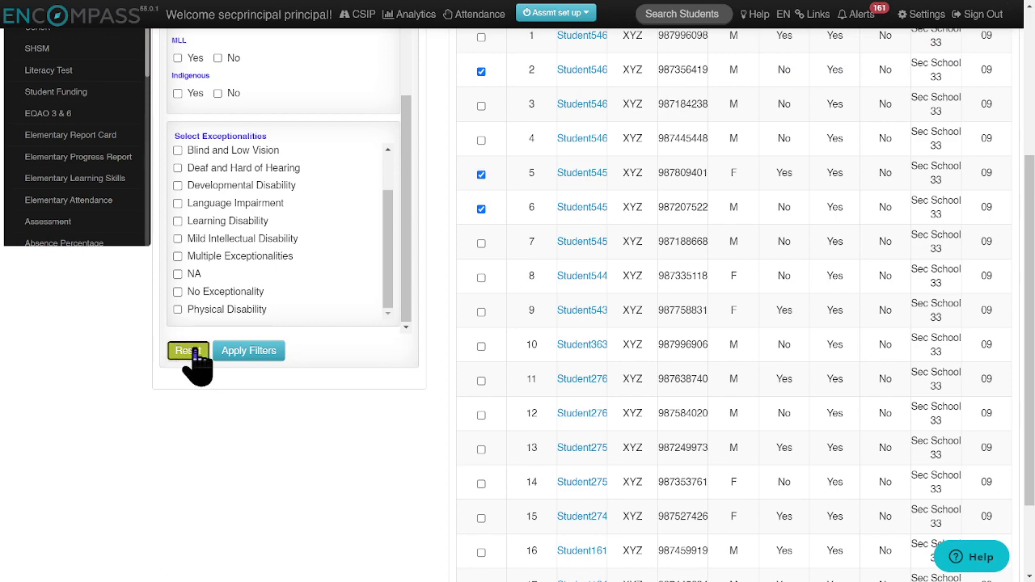
Filter the students by gender Male.
scroll(207, 351, up, 8)
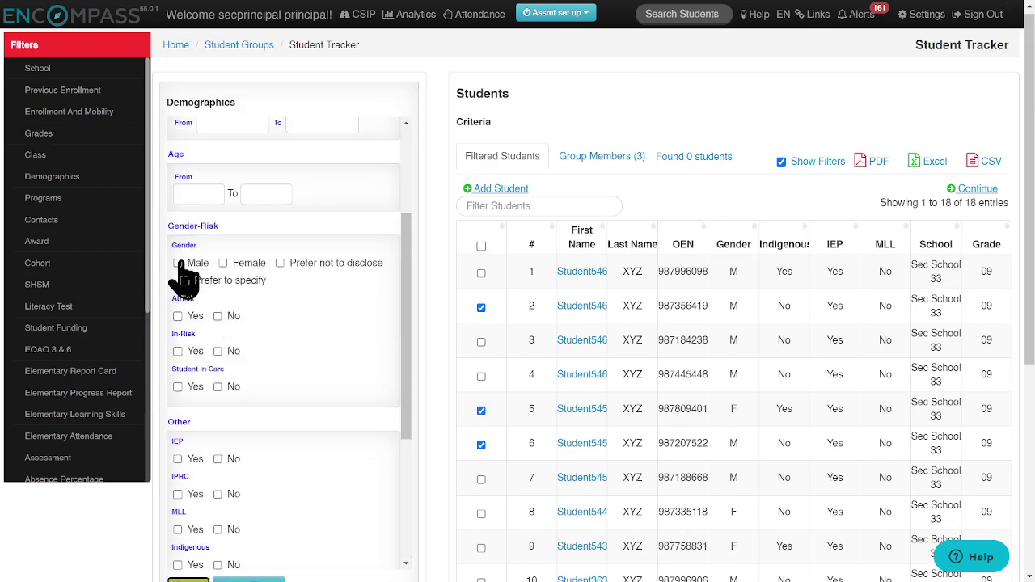
click(177, 263)
scroll(437, 324, down, 3)
click(243, 353)
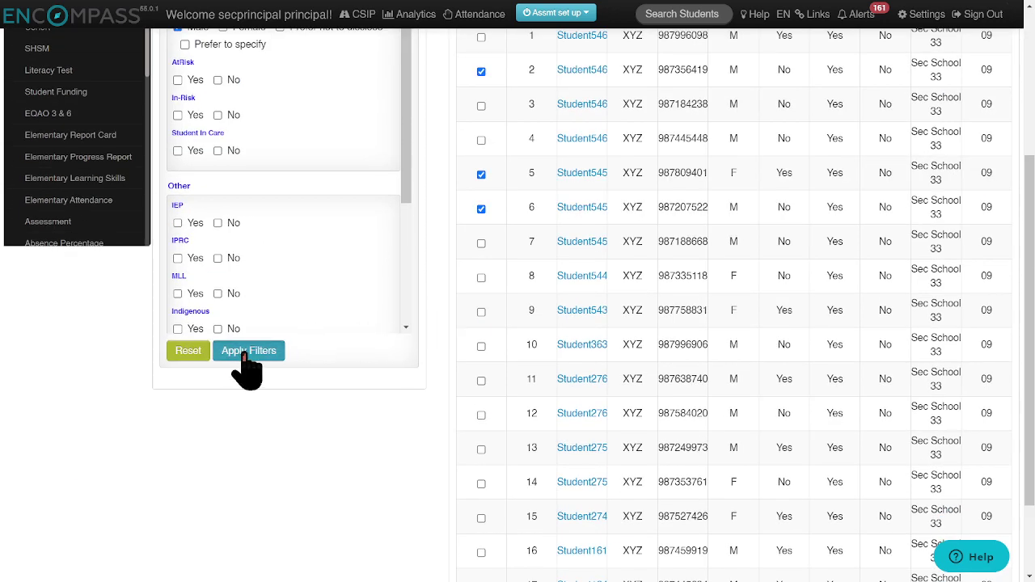
scroll(381, 397, up, 3)
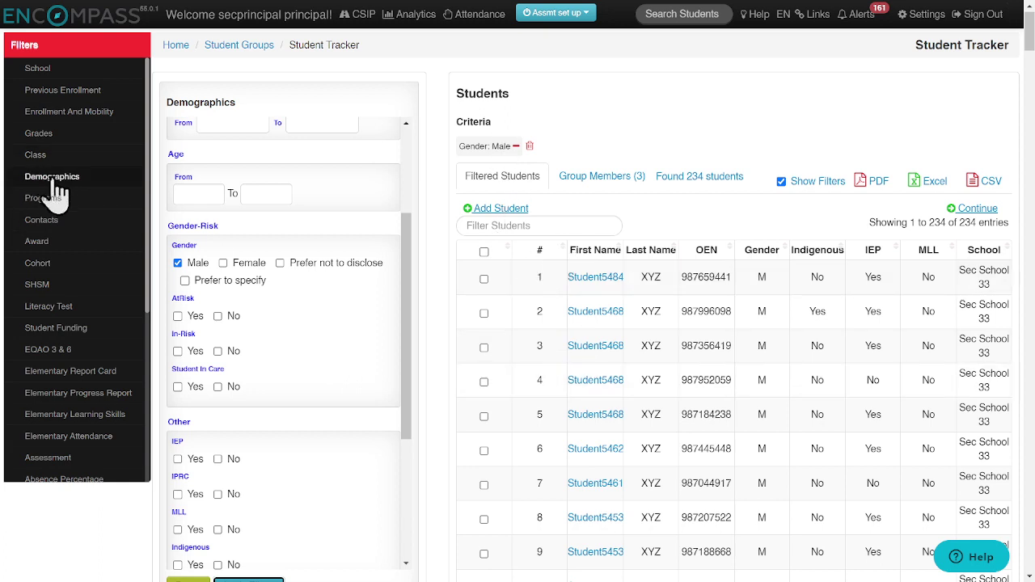
Apply the grade 10 filter in addition to the gender criterion and check the current group members.
click(45, 135)
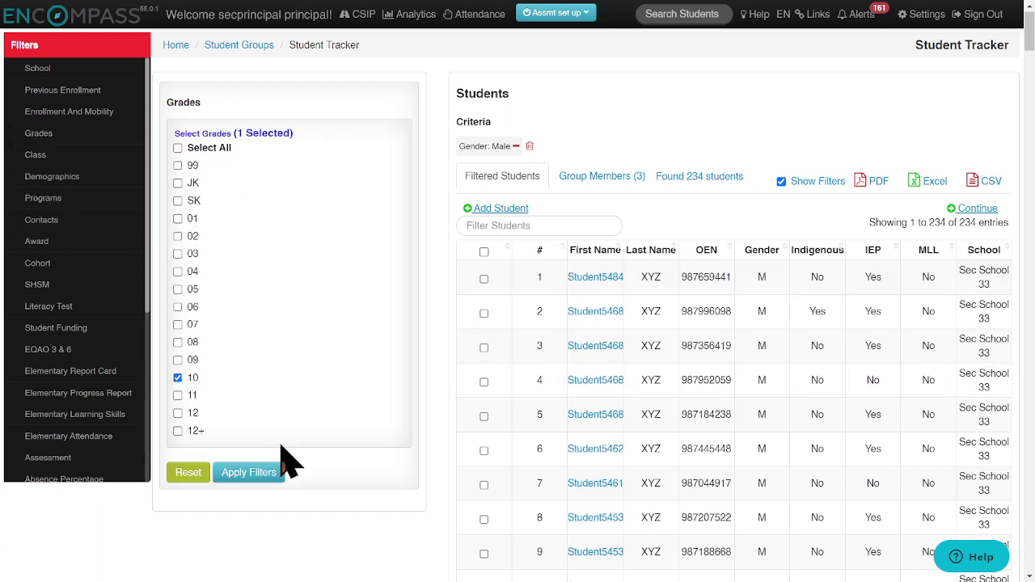
click(245, 474)
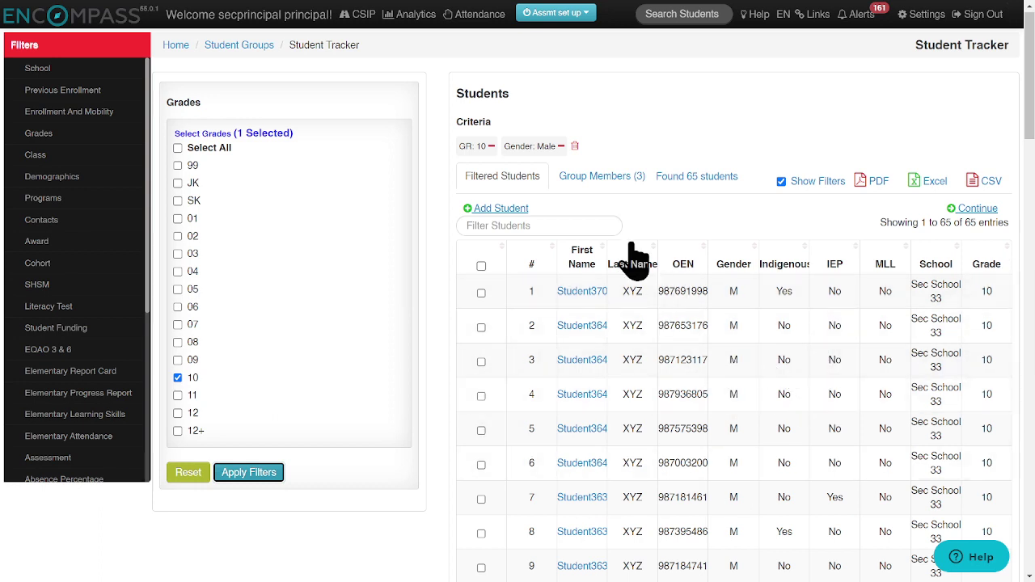
click(605, 182)
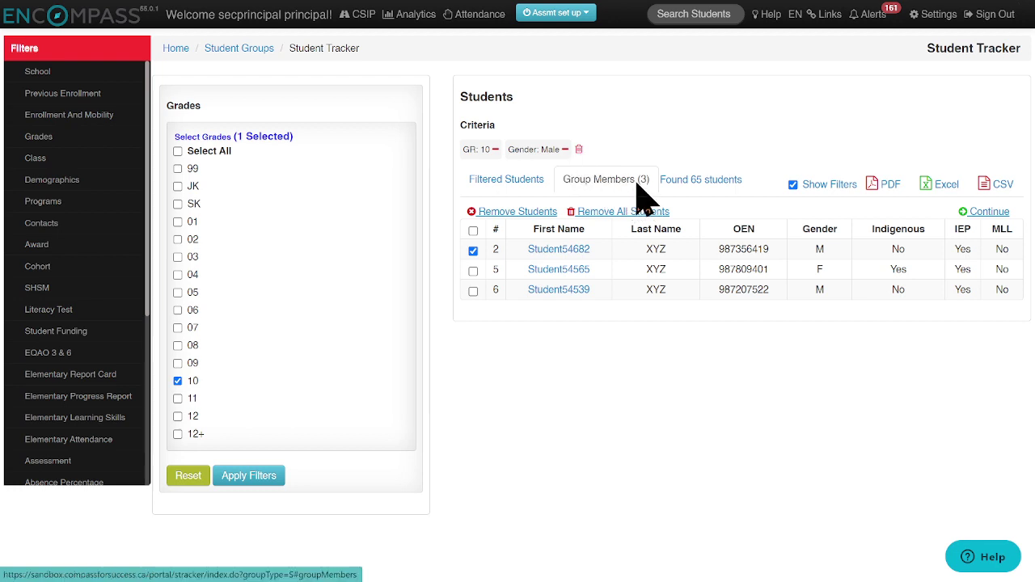
click(502, 184)
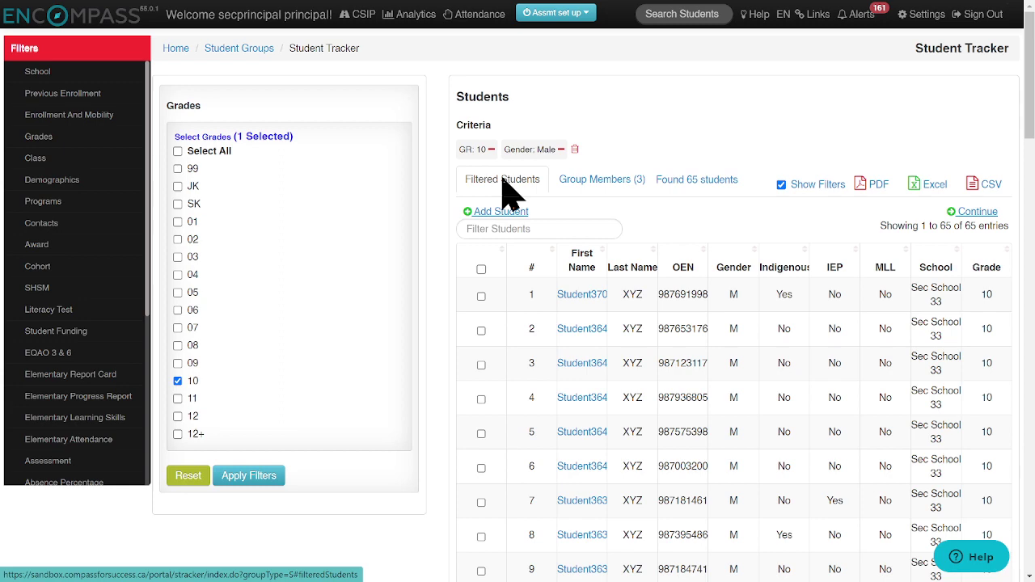
Add the filtered students in rows 4, 11 and 12 to the group and check the group members list.
click(481, 400)
scroll(490, 429, down, 3)
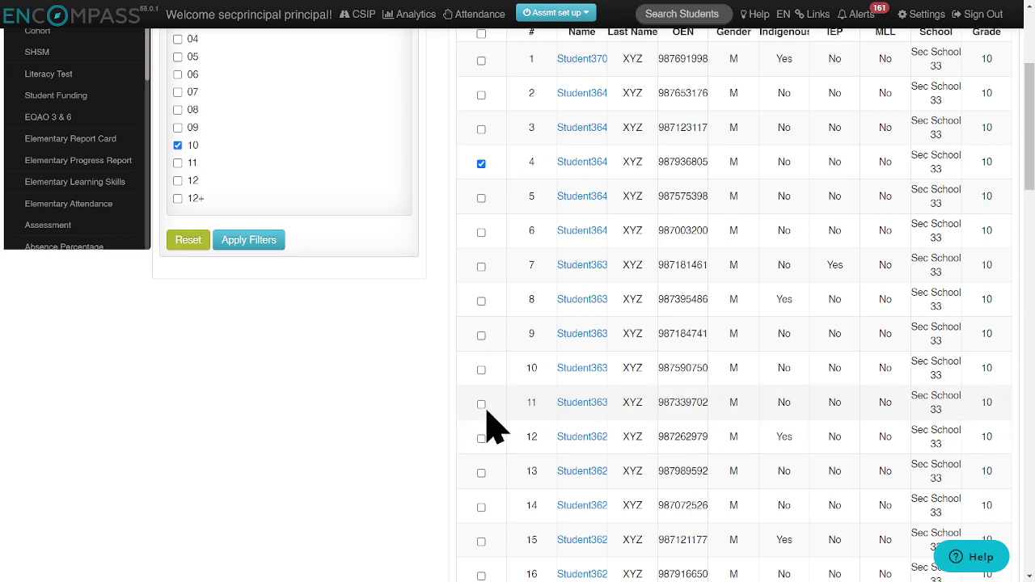
scroll(485, 440, up, 3)
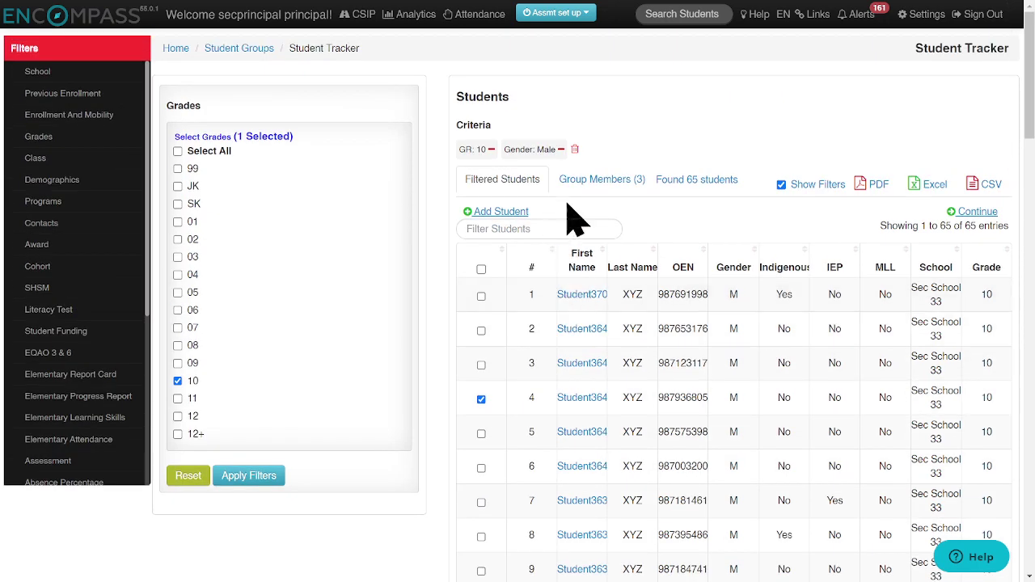
click(507, 213)
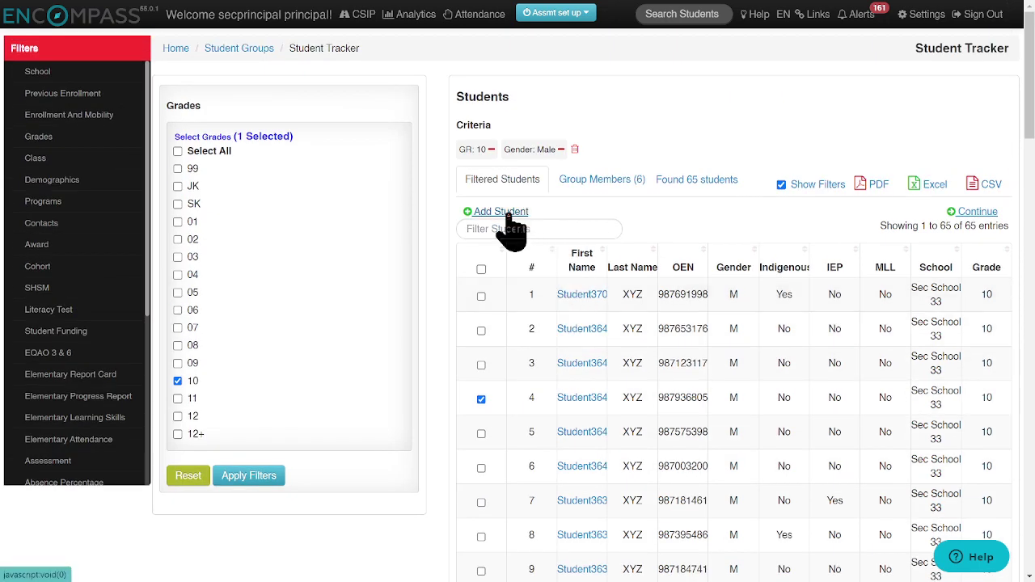
click(614, 186)
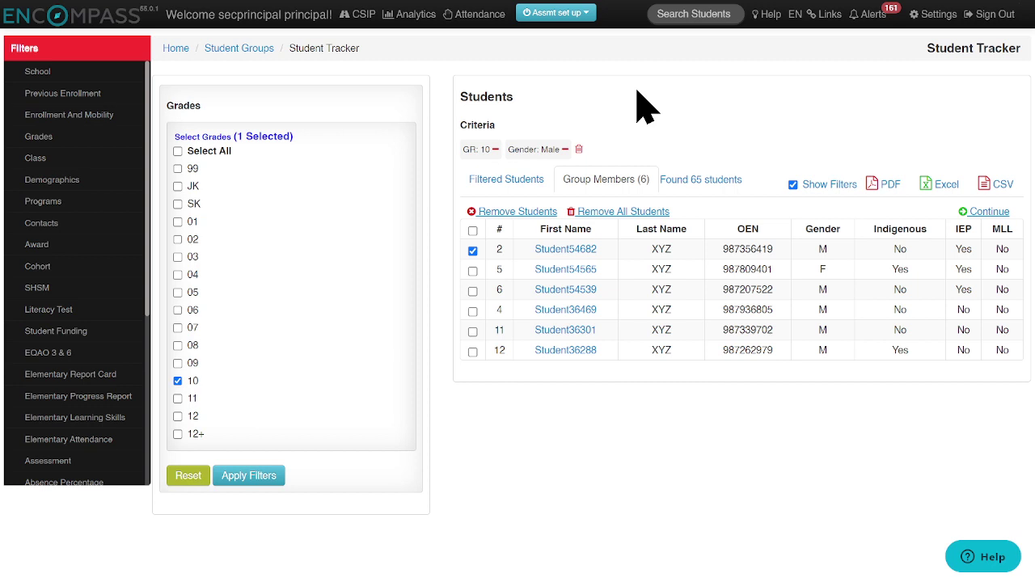
Start creating the group with the name "reading group tier 3", start date 09/05/2023, and the Locked and Freeze options enabled.
click(991, 211)
click(386, 88)
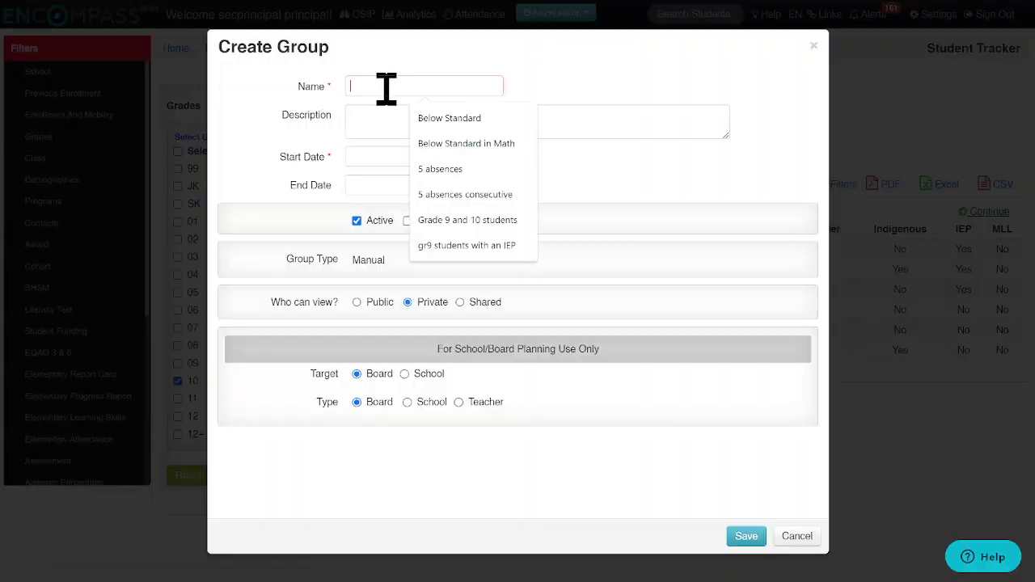
text(reading group tier 3)
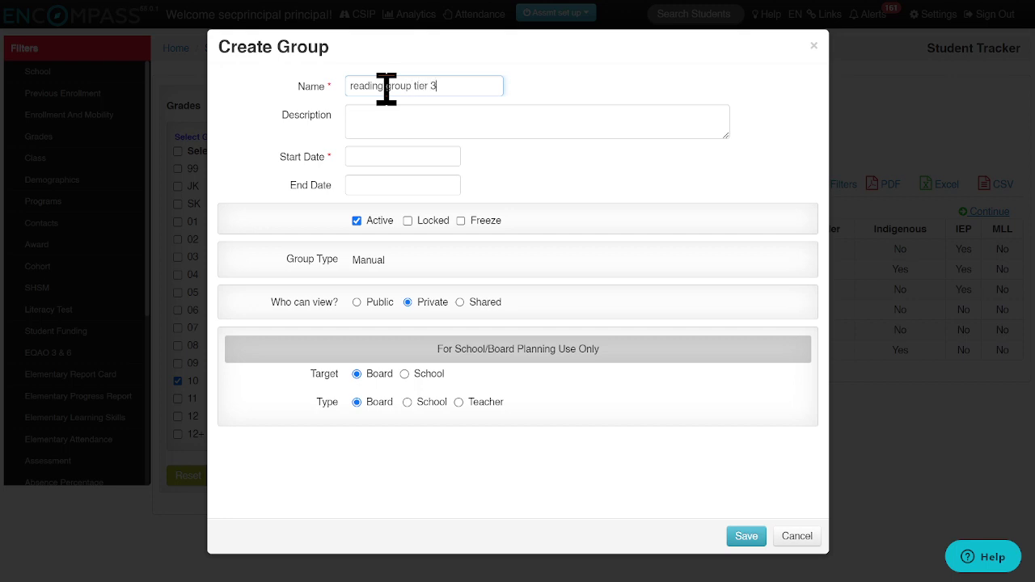
click(442, 129)
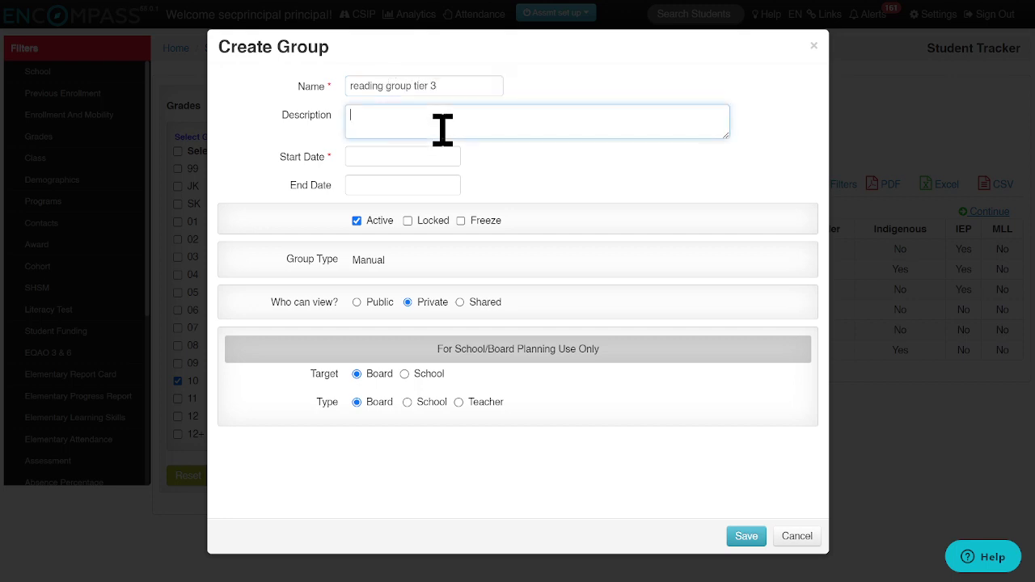
click(399, 155)
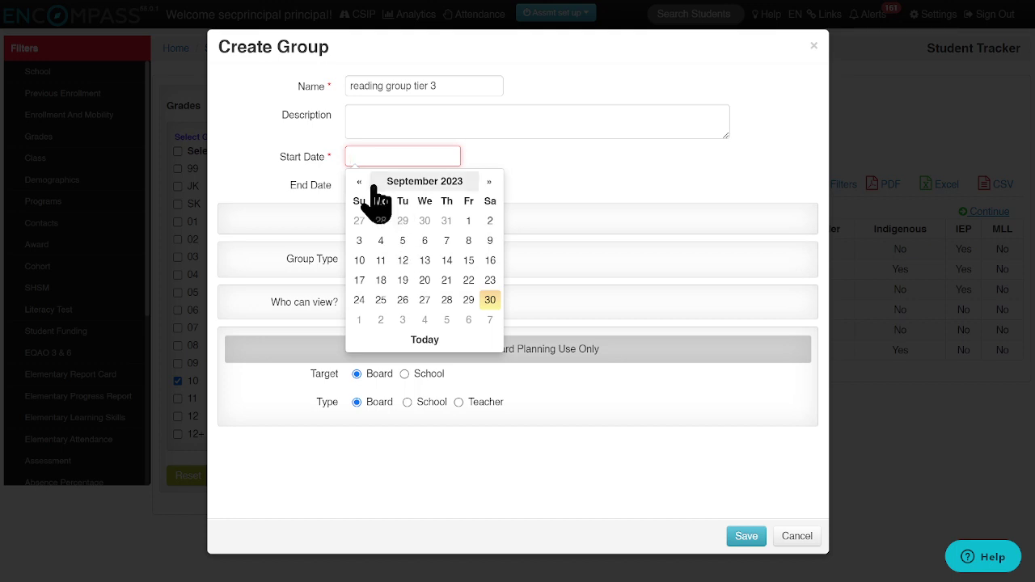
click(400, 243)
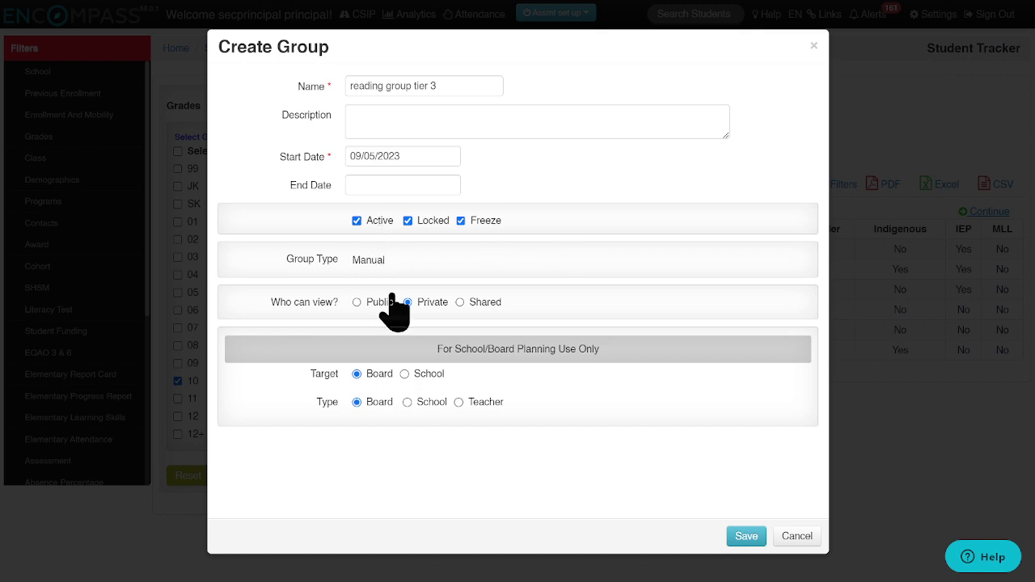
Set the group's visibility to Private, its target to Sec School 33 and its type to School, and save the group.
click(459, 302)
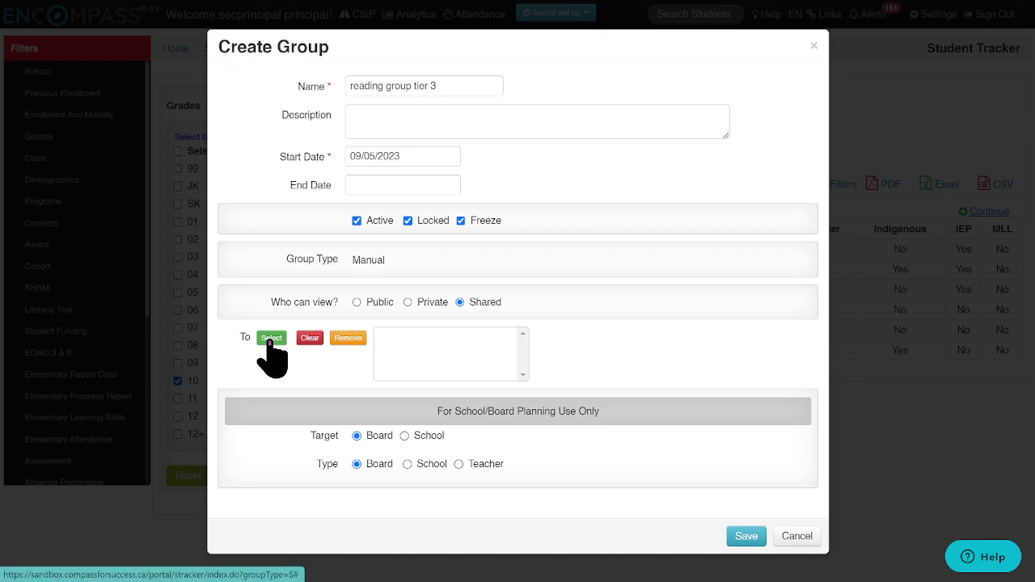
click(407, 304)
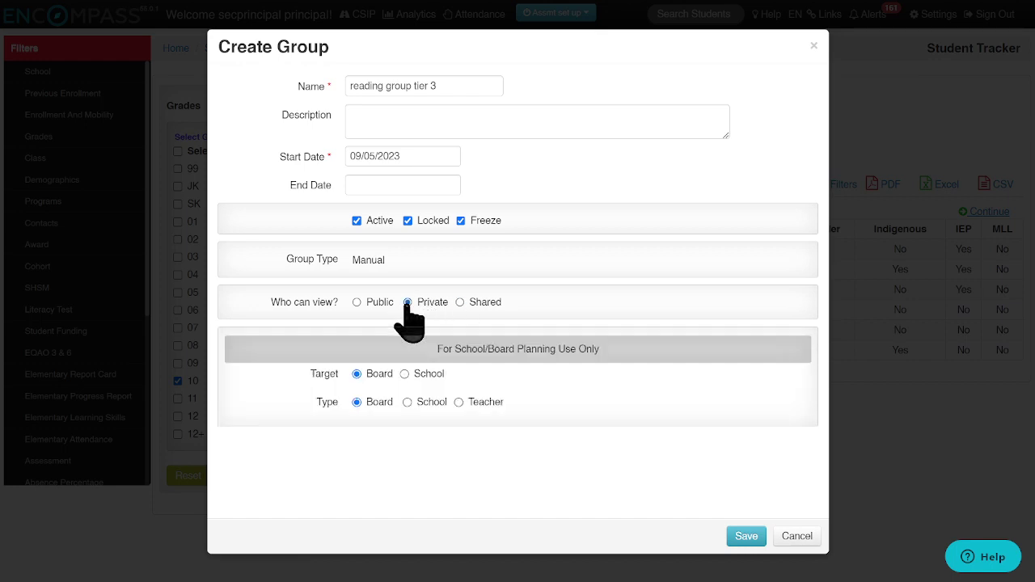
click(405, 373)
click(423, 392)
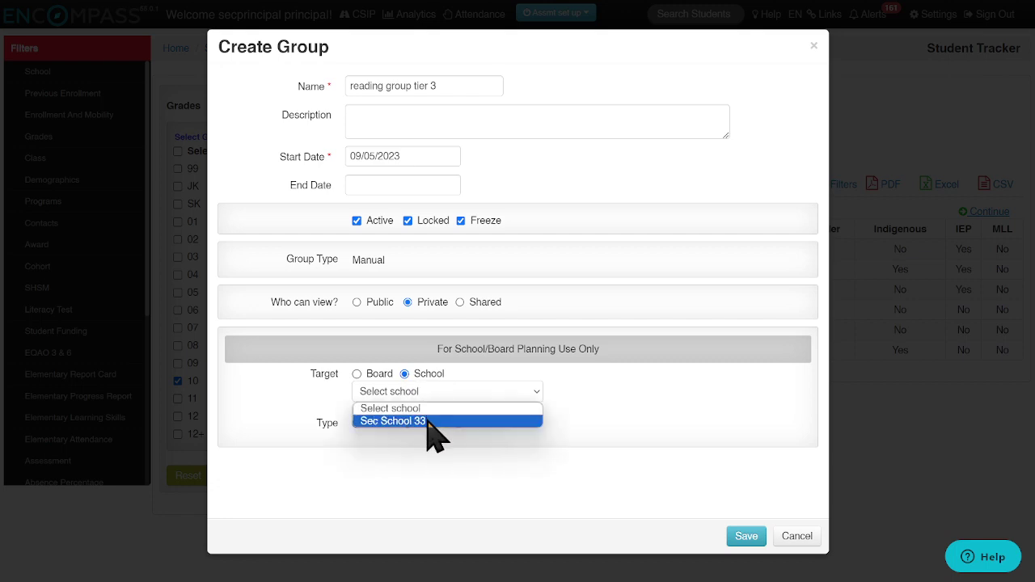
click(428, 421)
click(413, 423)
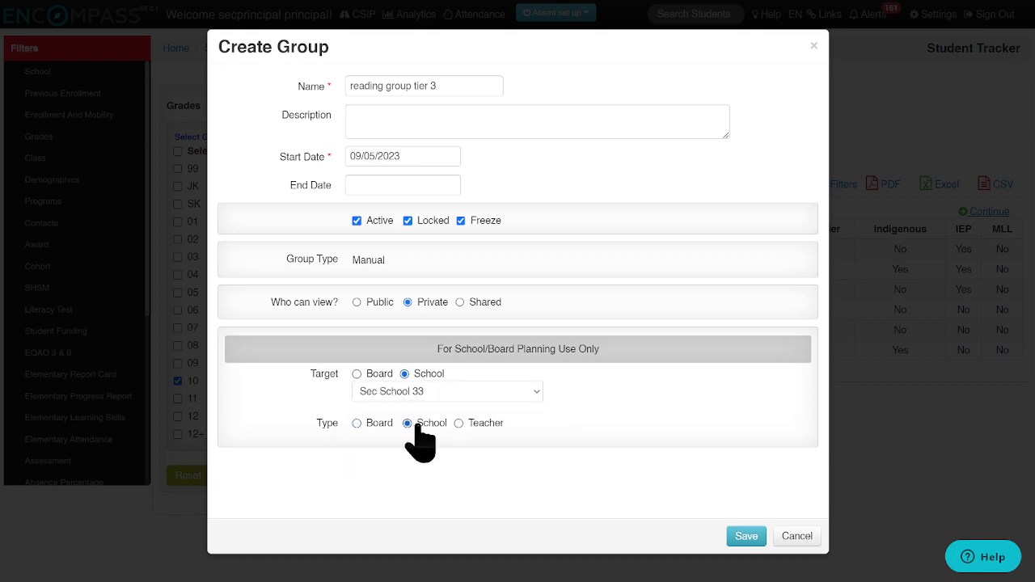
click(749, 538)
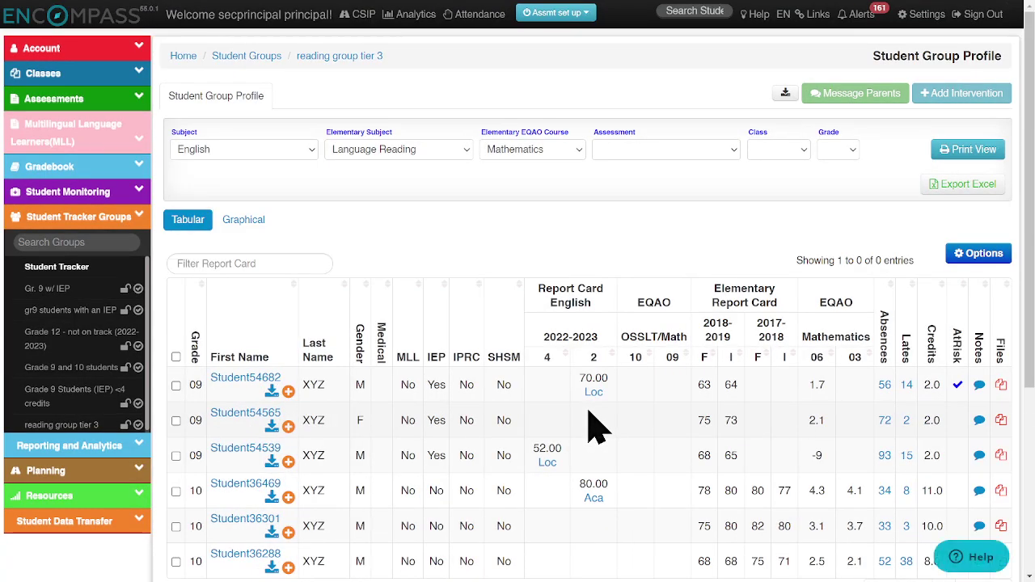
Review the group profile's student table and set its report card subject to Mathematics.
scroll(424, 242, down, 1)
scroll(423, 253, down, 2)
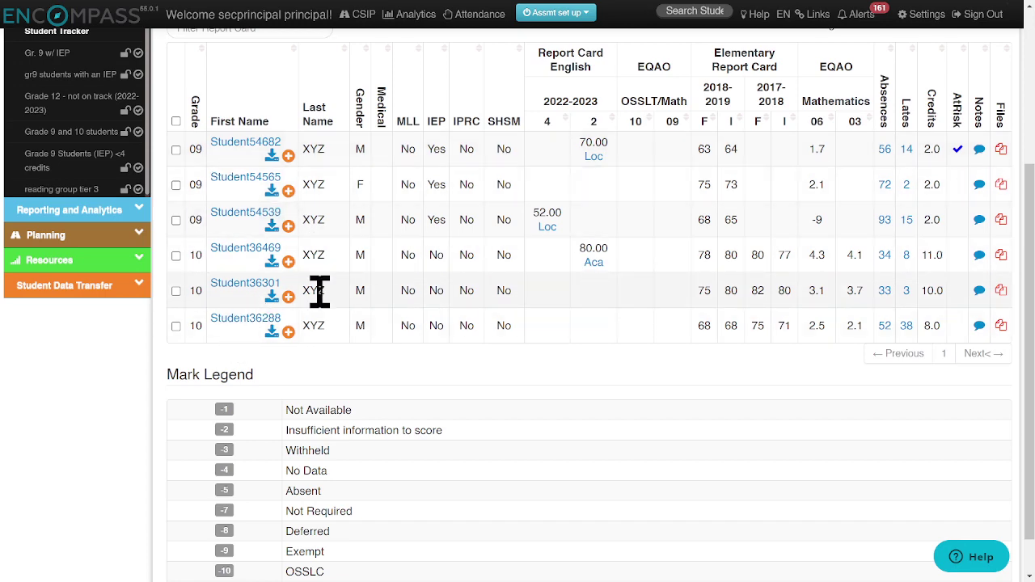
scroll(323, 291, up, 3)
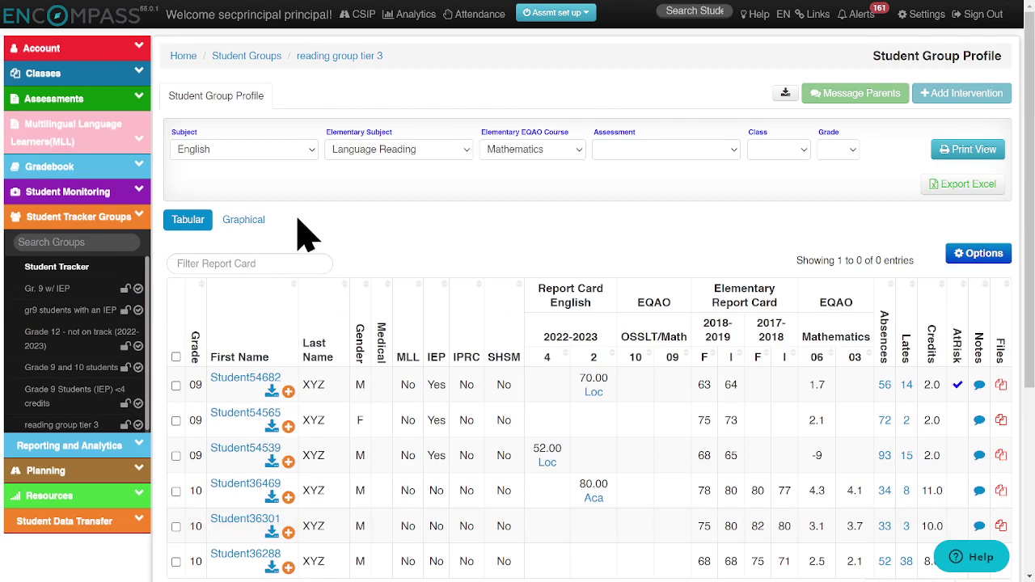
click(265, 154)
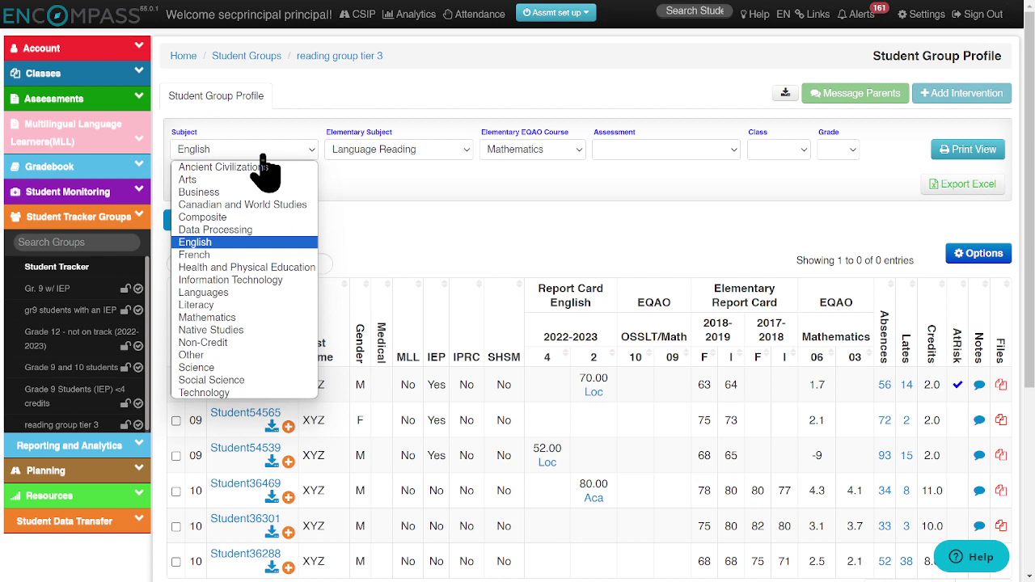
click(243, 318)
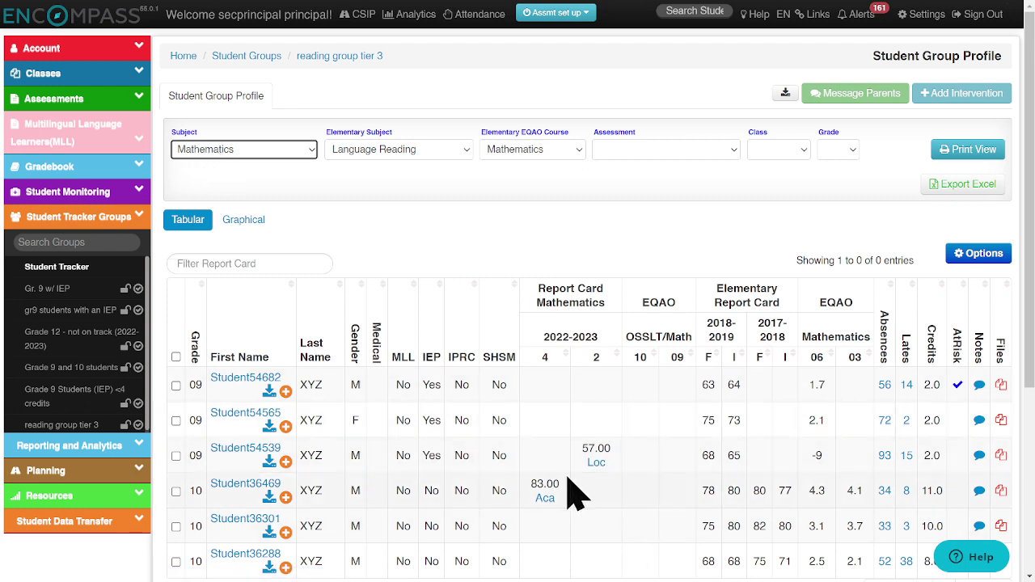
Examine the available choices for elementary subject, elementary EQAO course, assessment and class in the group profile without changing them.
click(397, 153)
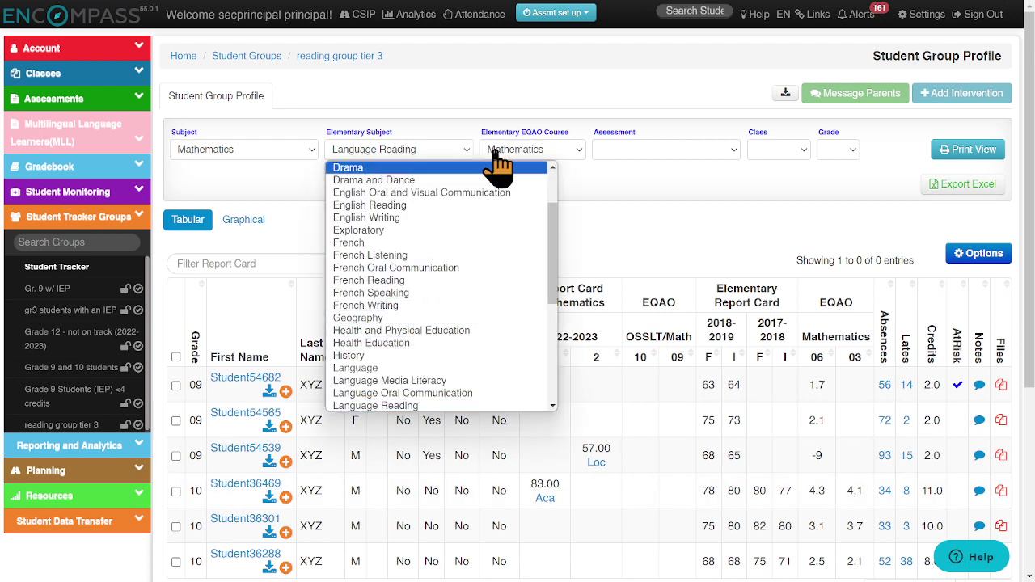
click(530, 152)
click(643, 190)
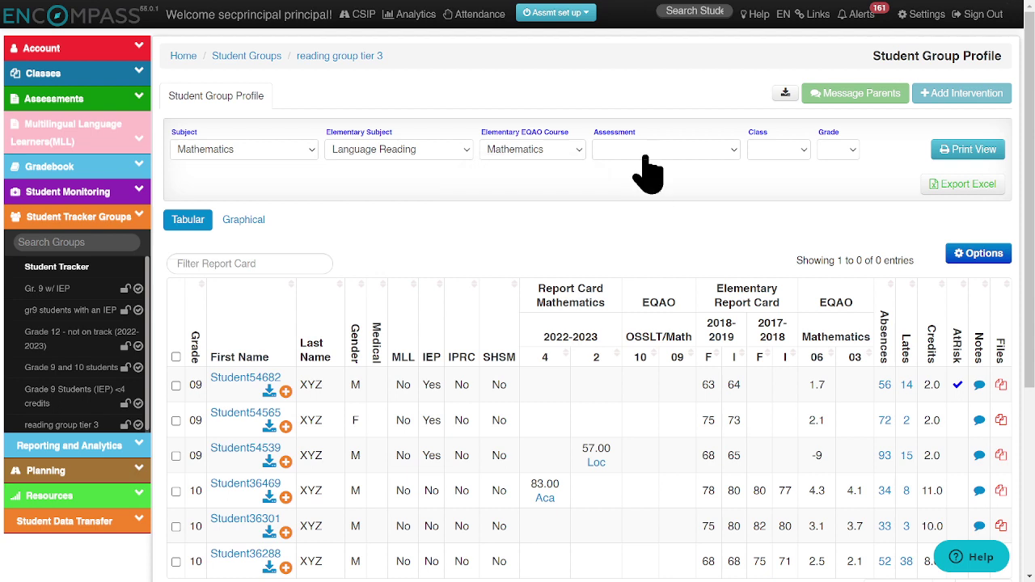
click(651, 153)
click(556, 200)
click(777, 155)
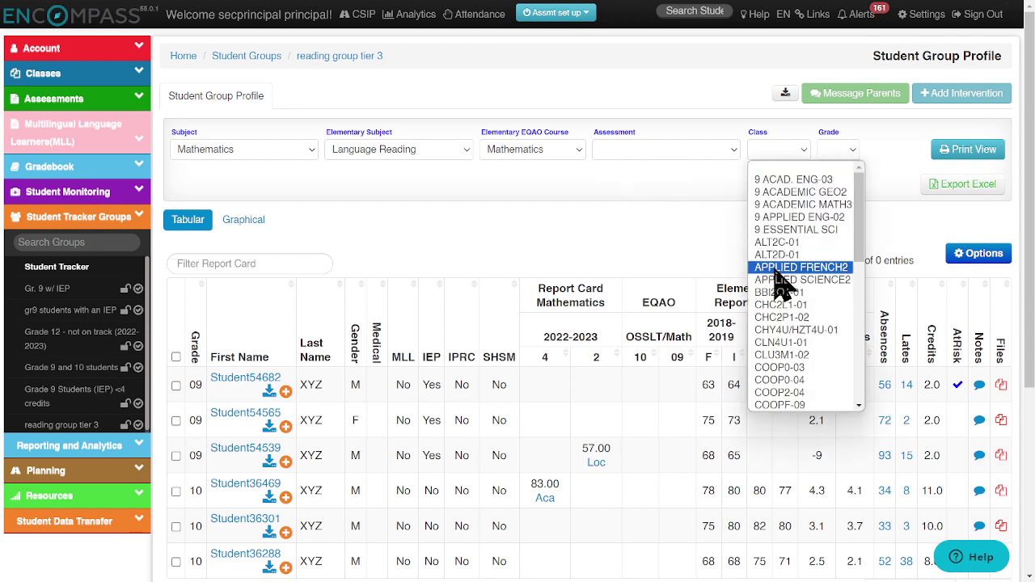
click(694, 227)
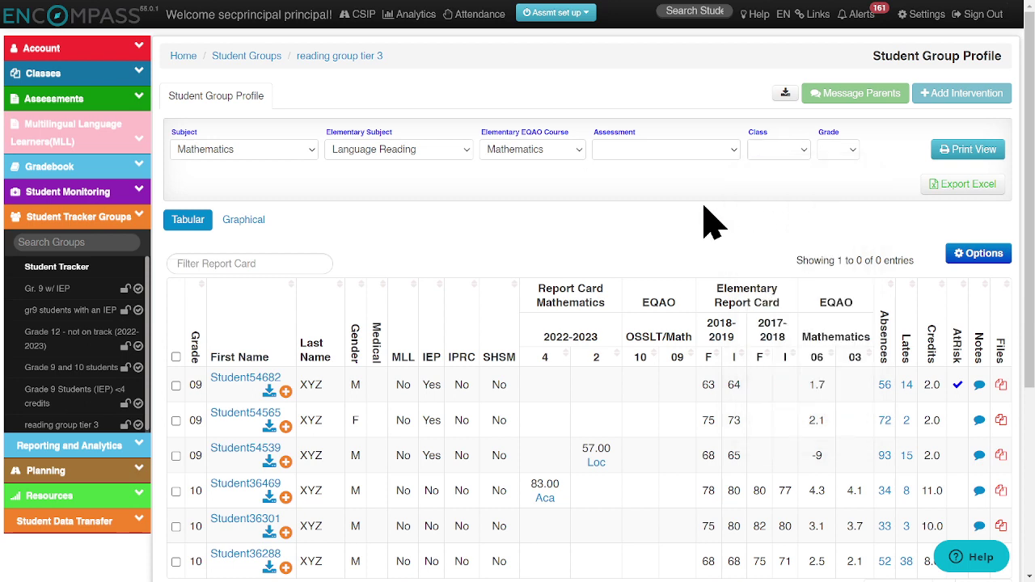